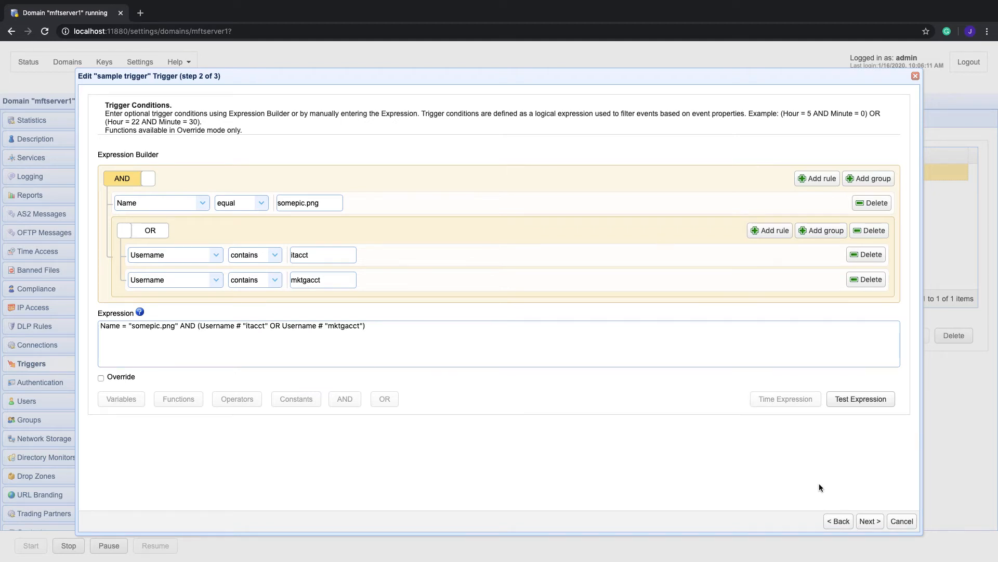
Proceed to the sample trigger's actions and add an Sftp File Upload action to the workflow.
left_click(857, 517)
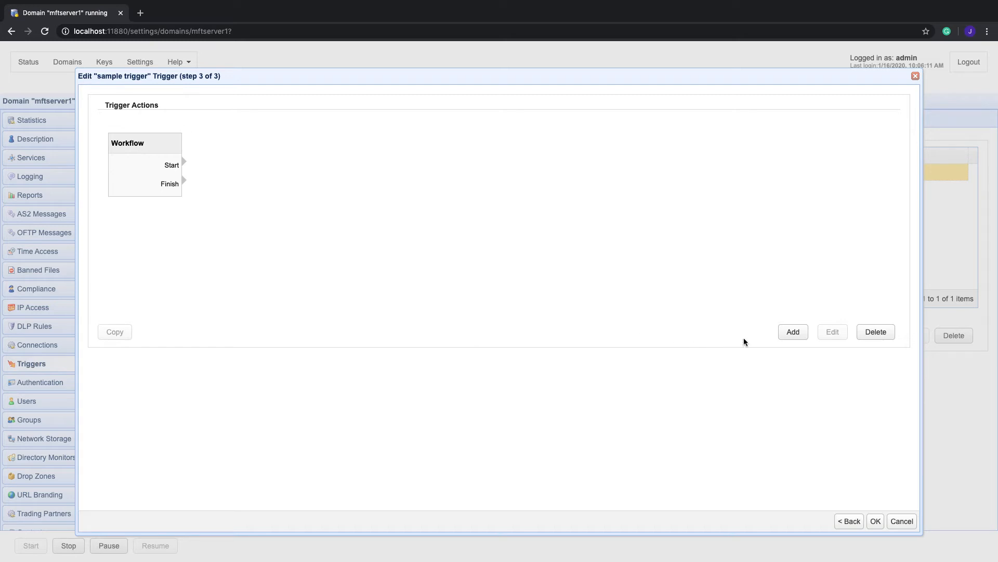
left_click(791, 332)
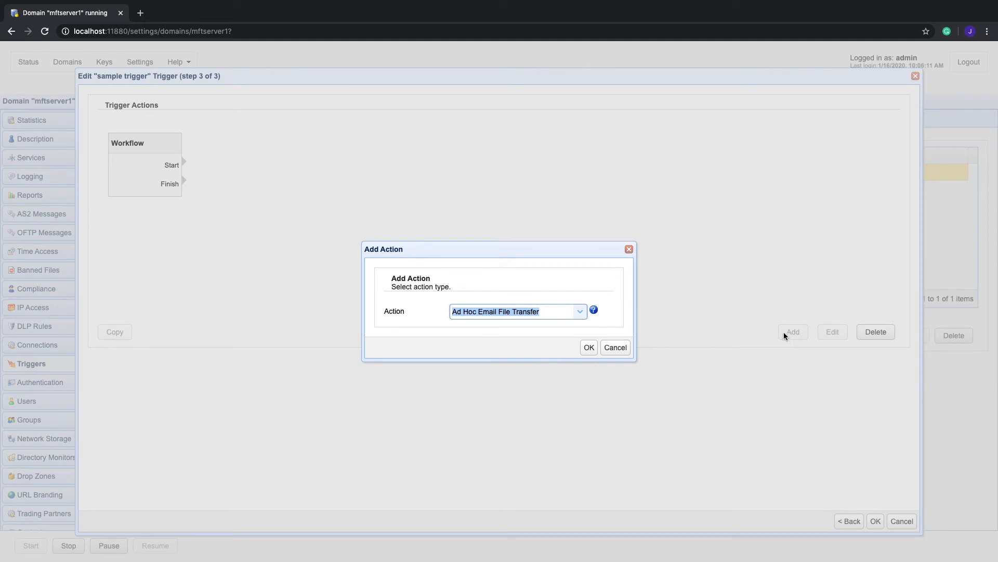
left_click(580, 312)
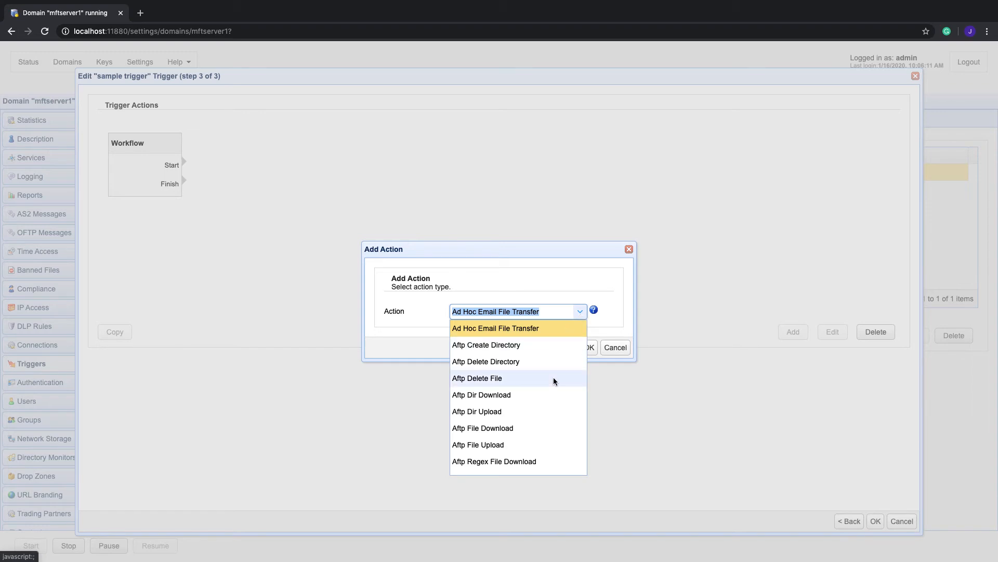
scroll(553, 381, "down", 15)
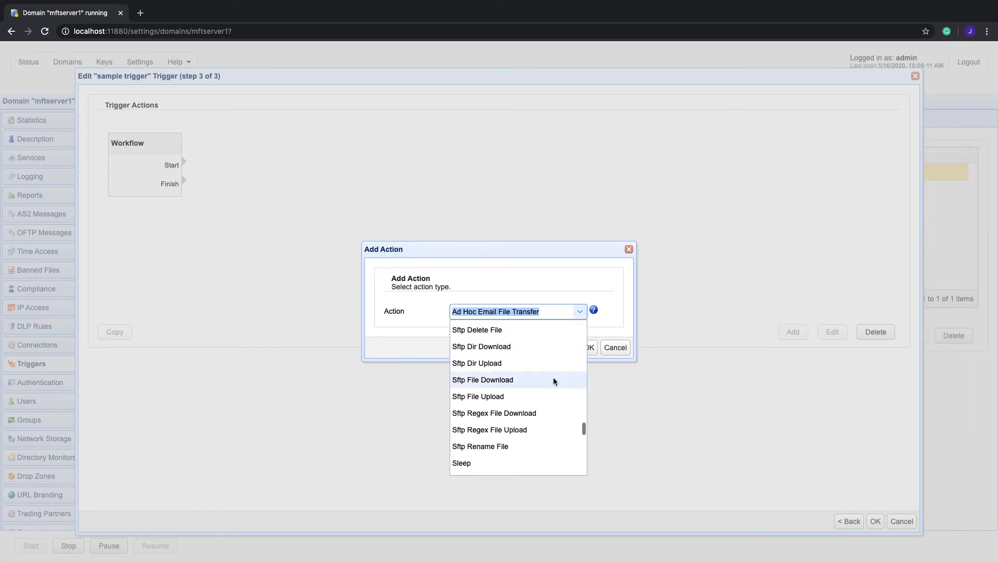
left_click(508, 398)
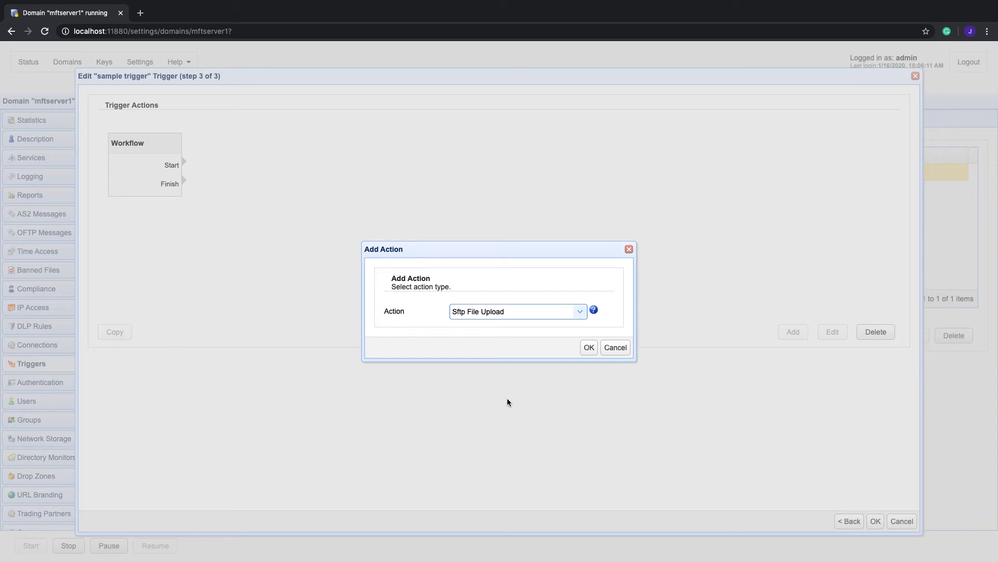
left_click(589, 348)
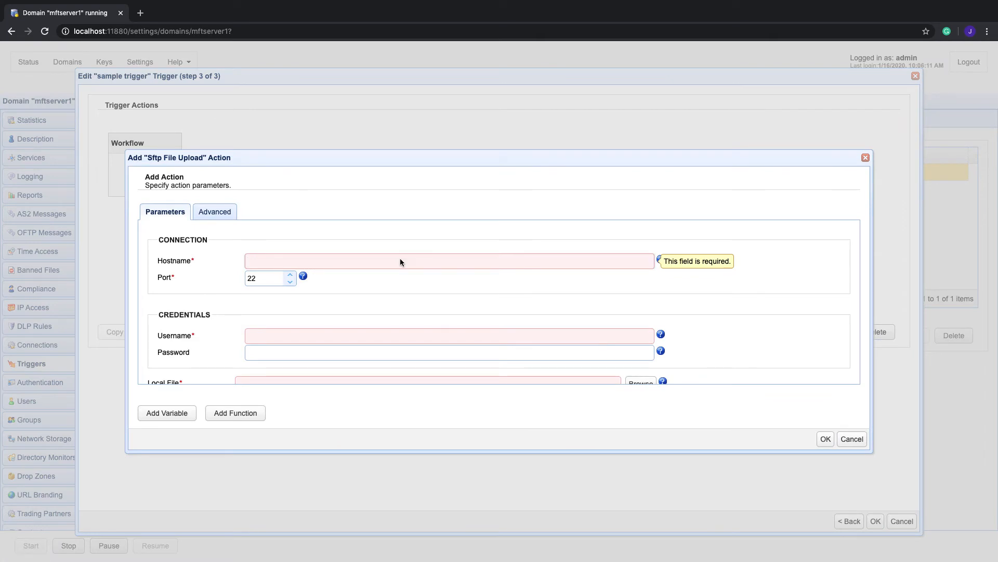
Set the SFTP upload's hostname to 172.31.0.123 and username to user1, and enter the account password.
left_click(400, 261)
type("172.")
type("31.0.12")
key("Tab")
type("user1")
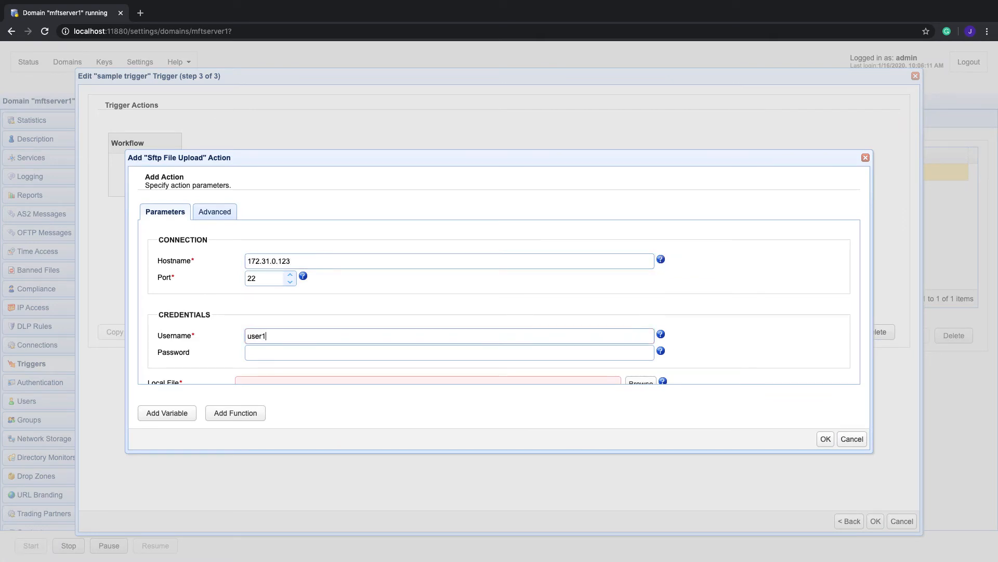
key("Tab")
type("•••••••")
Set the upload's local file to C:\forupload\edi01.edi and remote directory to /sftpforuploads, and save the action.
key("Tab")
type("C:\\")
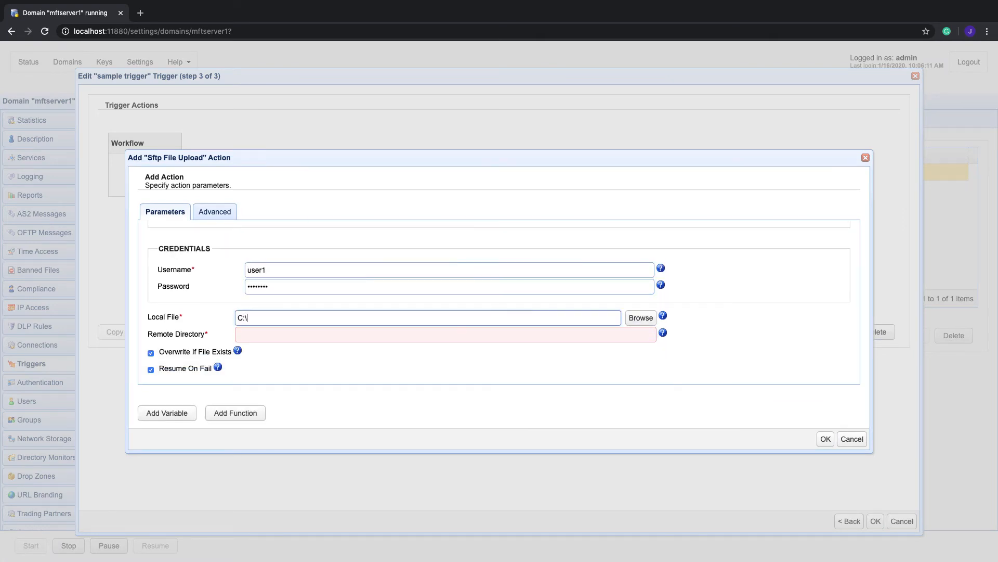
type("forupload\\edi01.edi")
left_click(330, 334)
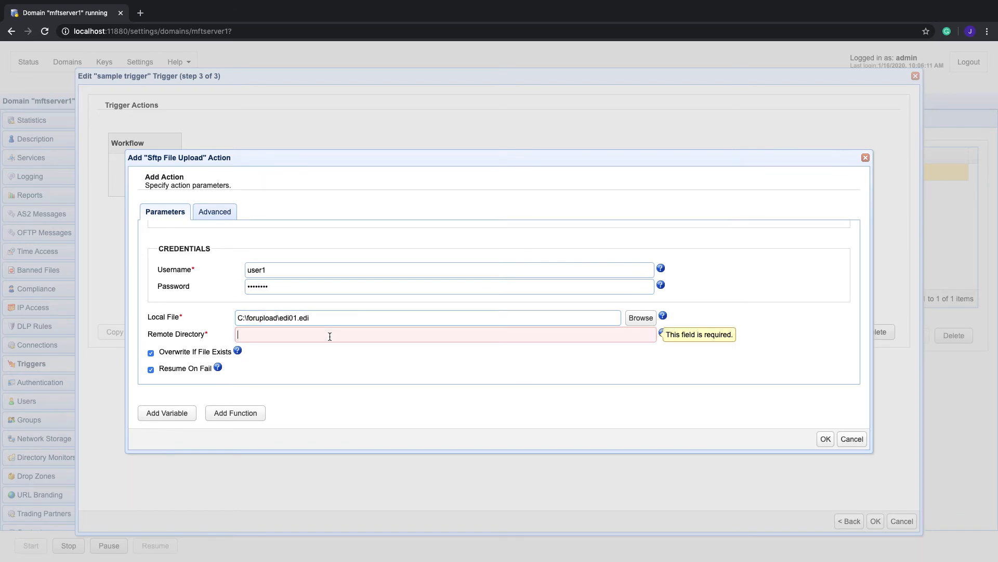
type("/sftpforuploads")
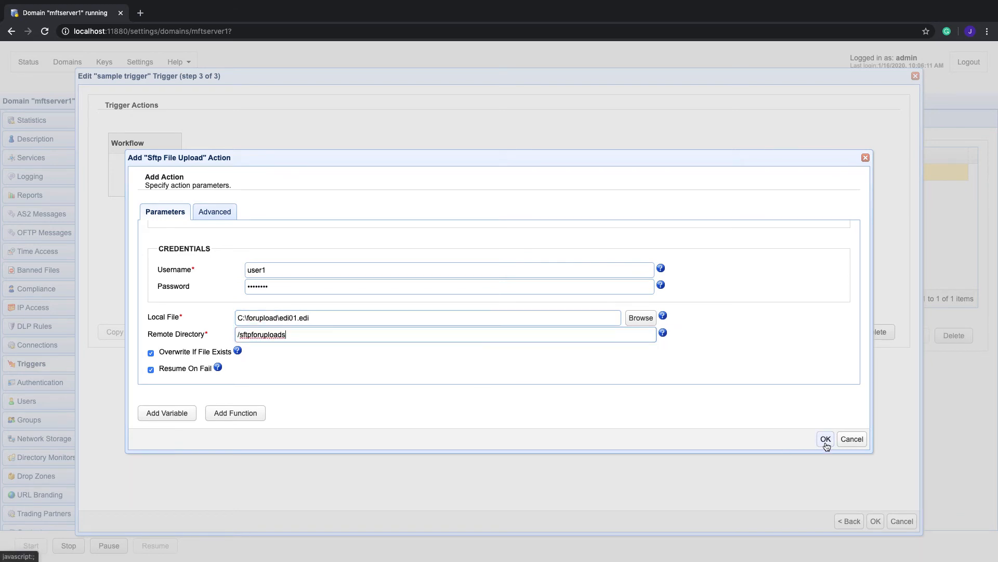
left_click(826, 440)
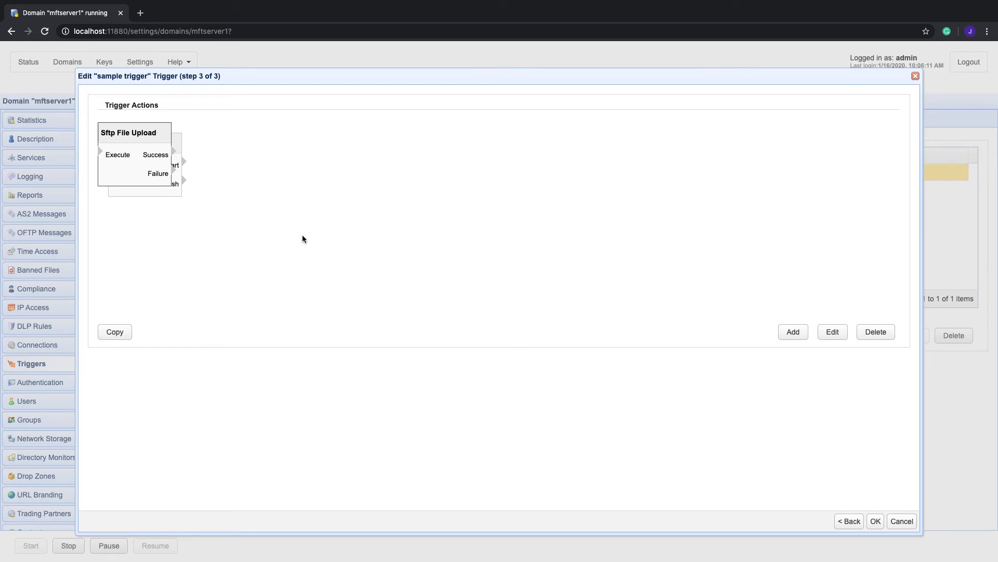
Place the Sftp File Upload action beside the Workflow block and link Workflow Start to its Execute.
left_click_drag(130, 134, 313, 149)
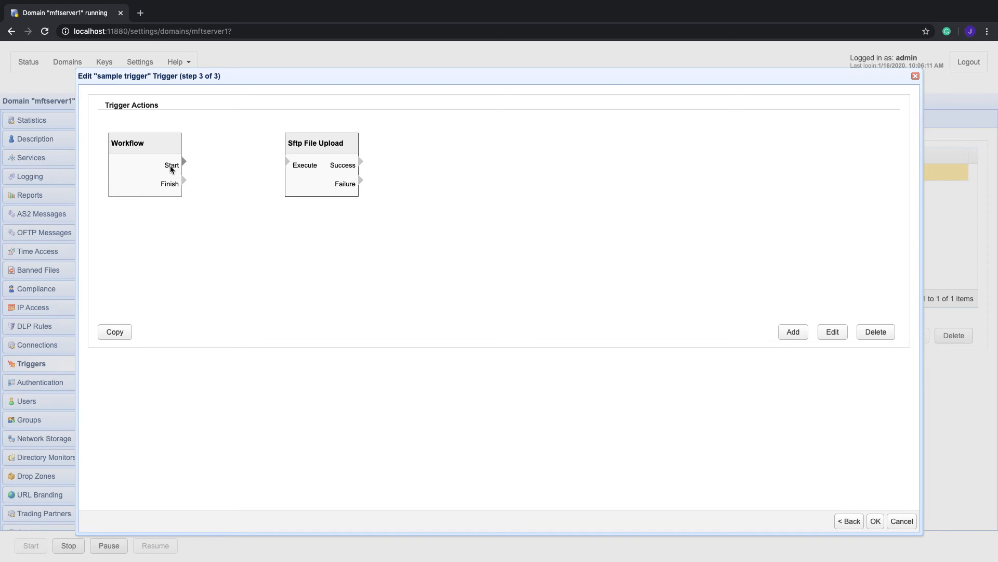
left_click_drag(172, 165, 304, 167)
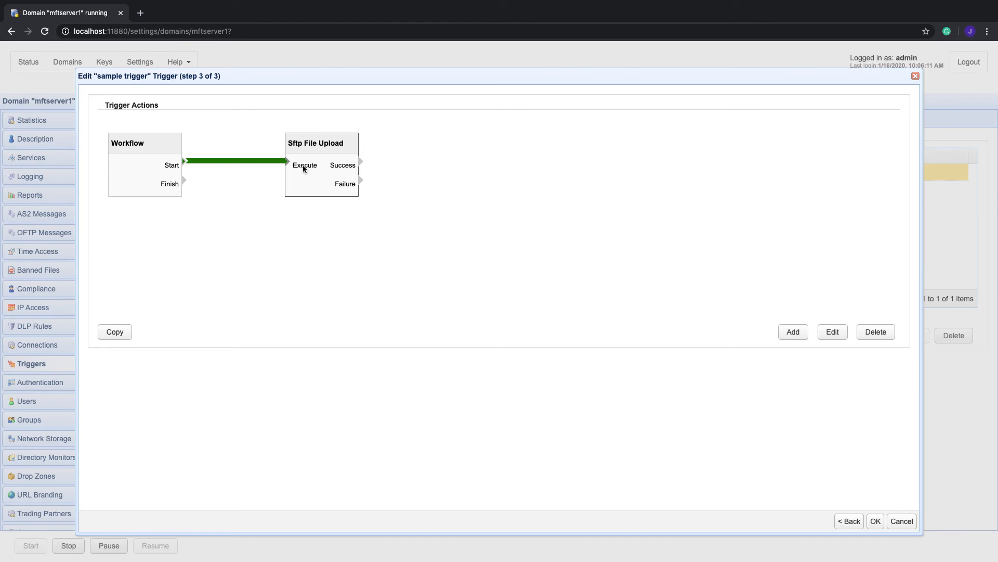
Add a Move File action with file C:\sourcedir\sourcefile.txt and destination directory C:\destinationdir\.
left_click(790, 331)
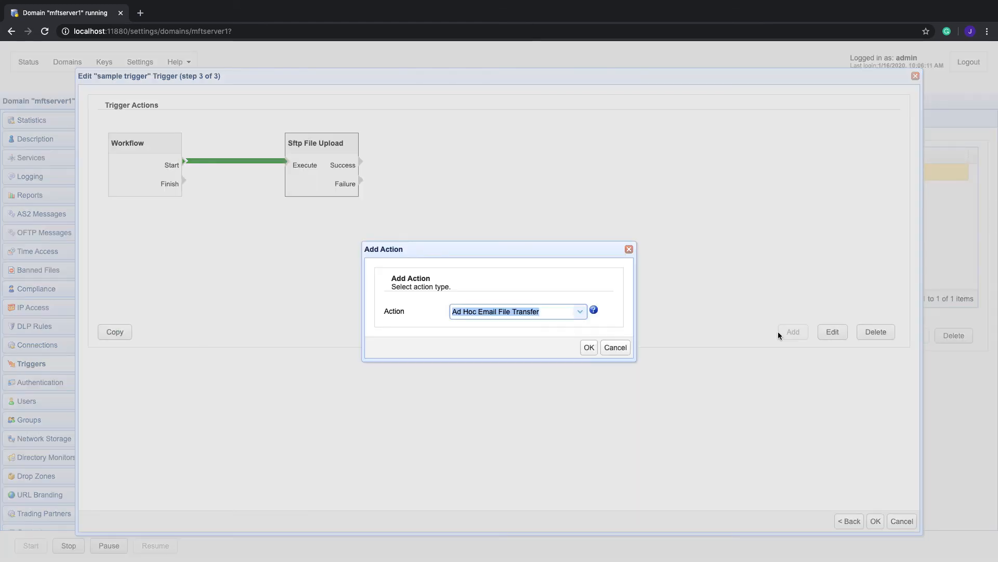
type("move")
left_click(487, 348)
left_click(589, 349)
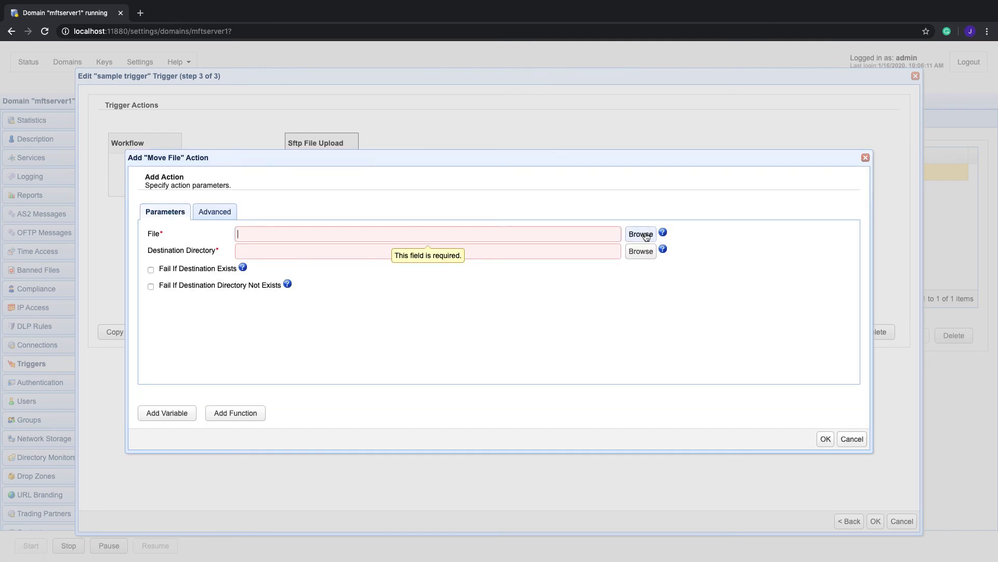
type("C:\\sourcedir\\sourcefile.txt")
left_click(395, 250)
type("C:\\destinationdir")
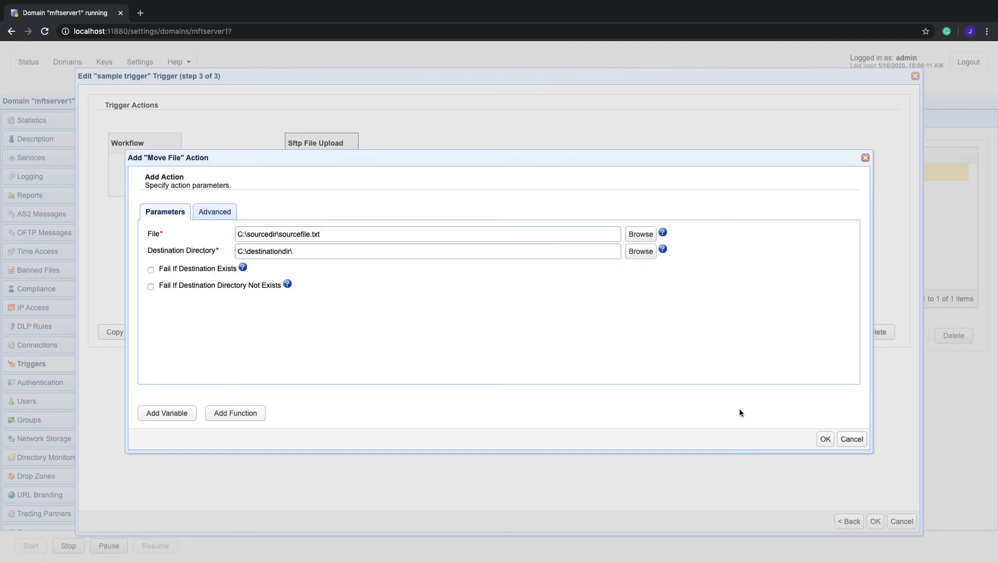
left_click(825, 438)
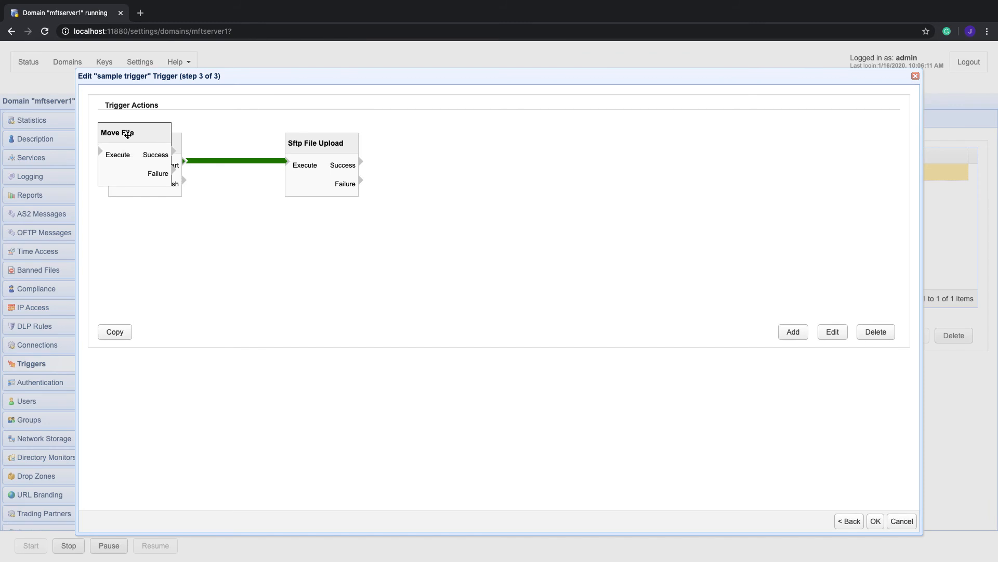
Place the Move File action after Sftp File Upload and link the upload's Success to its Execute.
left_click_drag(124, 134, 488, 145)
left_click_drag(344, 163, 481, 165)
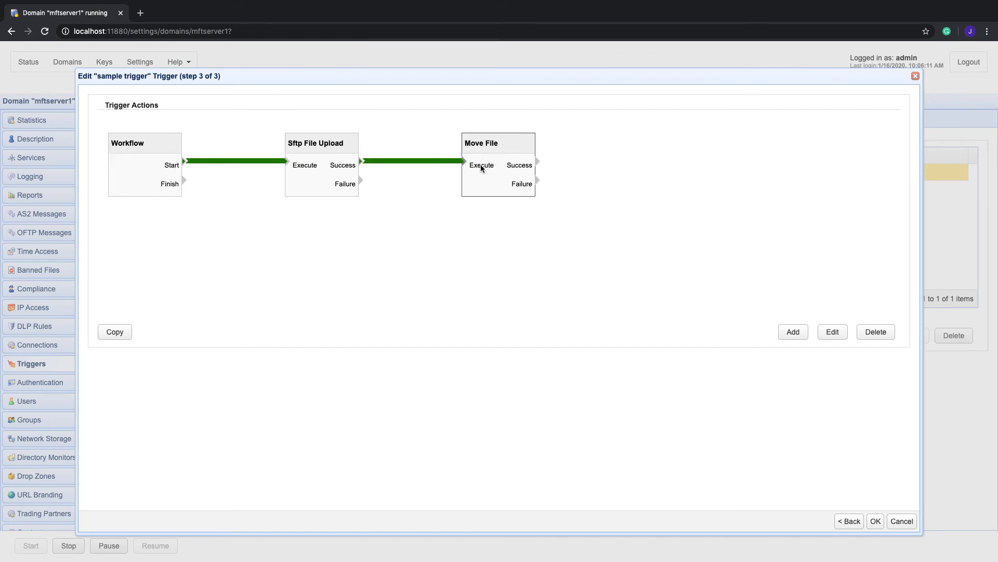
Add a Trading Partner File Download action for sftp-tp, remote file /edi002.edi, local file /sftp-tp/downloads/edi002.edi, and link it after Move File.
left_click(792, 332)
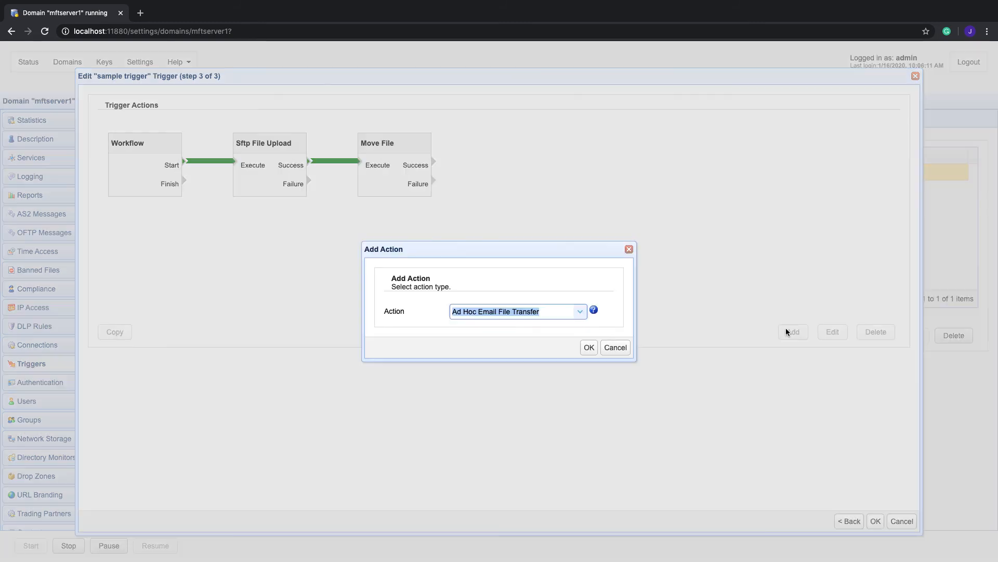
type("trad")
left_click(501, 410)
left_click(590, 348)
left_click(327, 292)
type("edi002.edi")
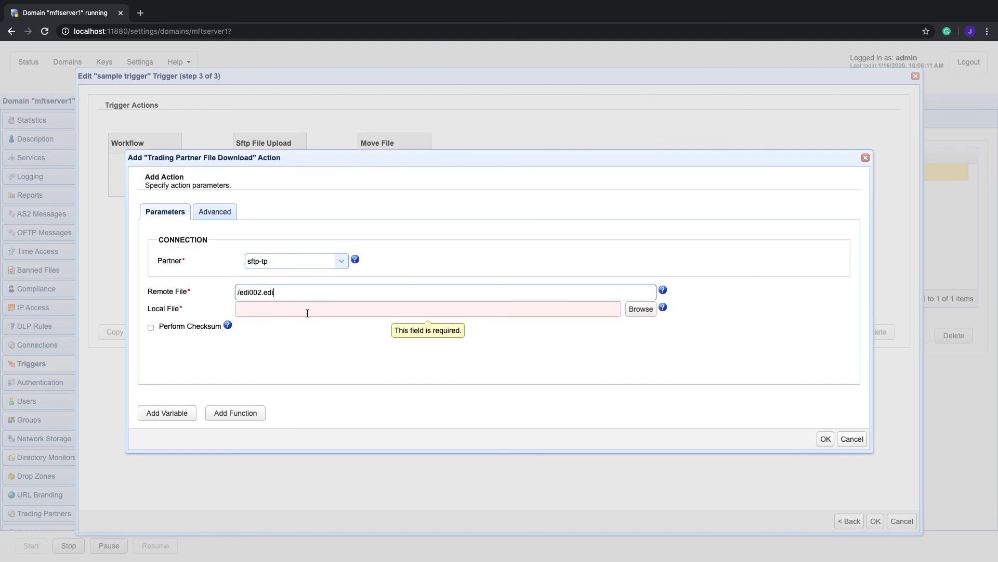
left_click(307, 311)
type("sftp-lp/downloads/edi002.edi")
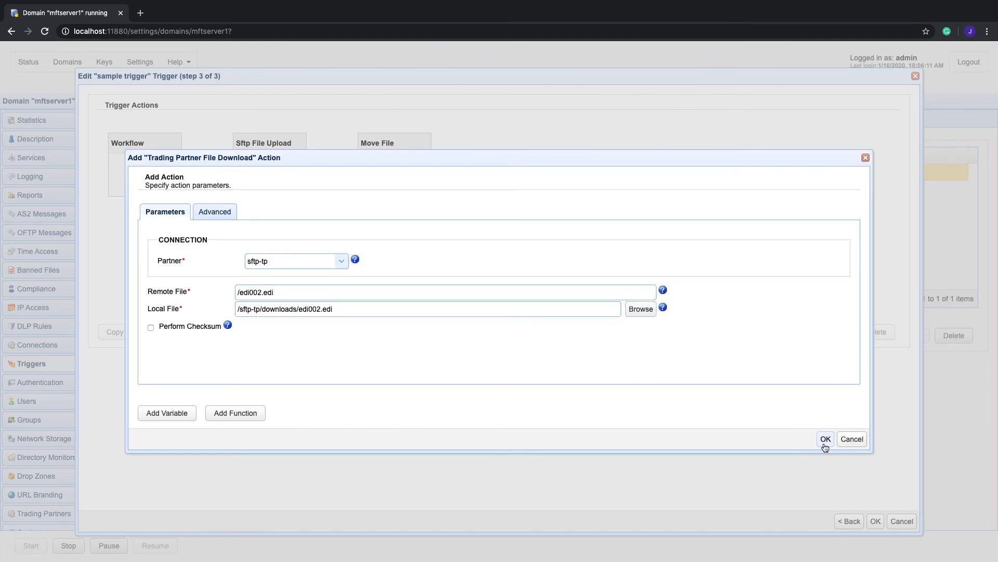
left_click(825, 440)
left_click_drag(128, 136, 513, 167)
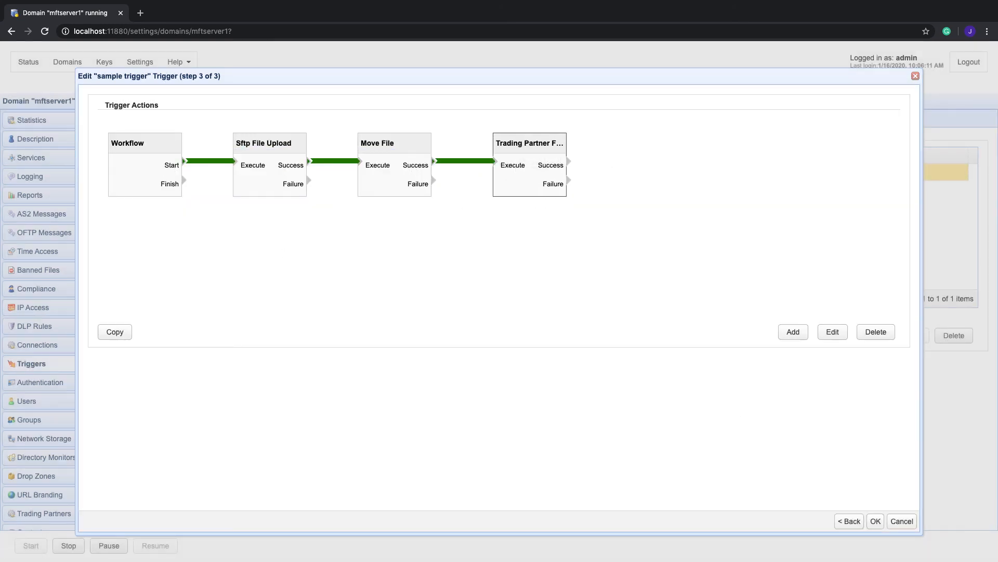
Delete the link from Move File to the trading partner download and the link from Sftp File Upload to Move File.
left_click(468, 160)
left_click(879, 335)
left_click(336, 160)
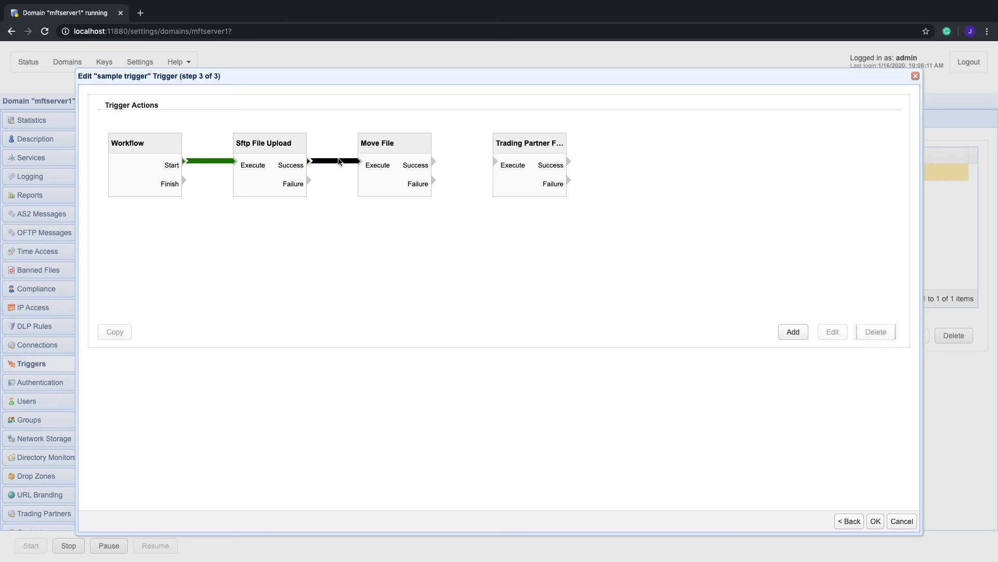
left_click(876, 332)
Reorder the actions so the trading partner download sits between Sftp File Upload and Move File, and link them in sequence through their Success outputs.
left_click_drag(397, 148, 640, 149)
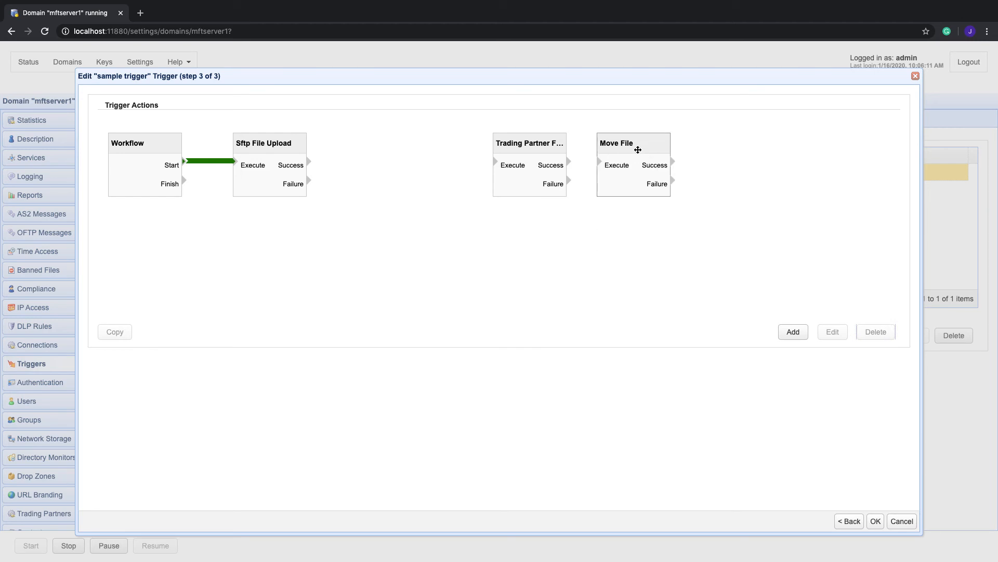
left_click_drag(538, 143, 434, 142)
left_click(643, 144)
left_click_drag(643, 144, 601, 144)
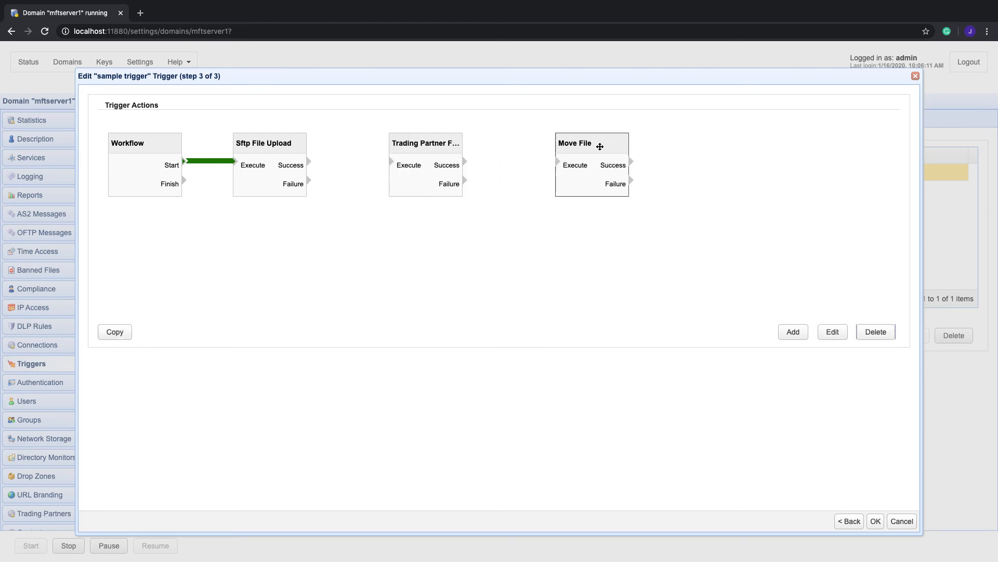
left_click_drag(292, 163, 578, 169)
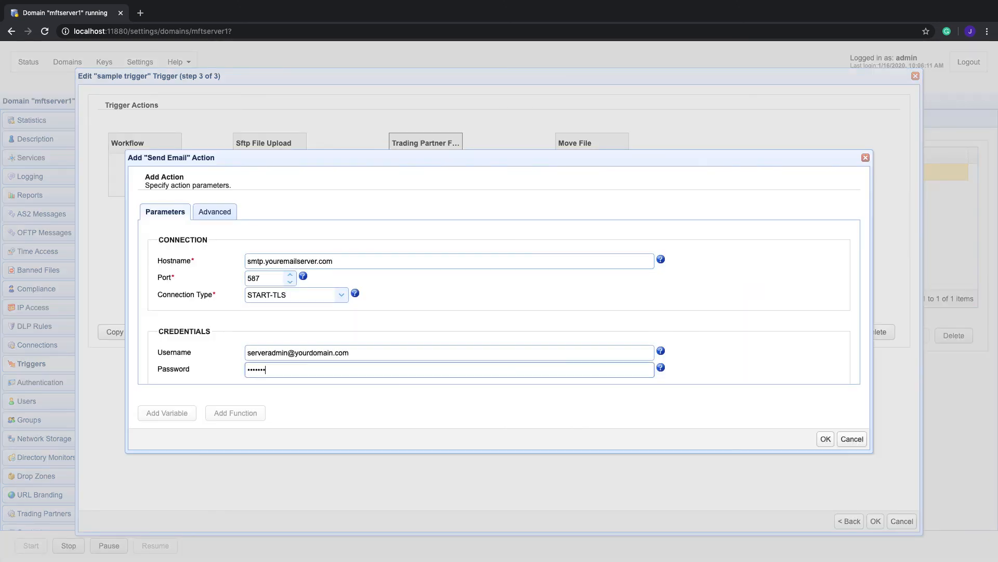
Enter the sender's and recipient's e-mail addresses for the Send Email action's message.
type("mftserver@yourdomain.com")
key("Tab")
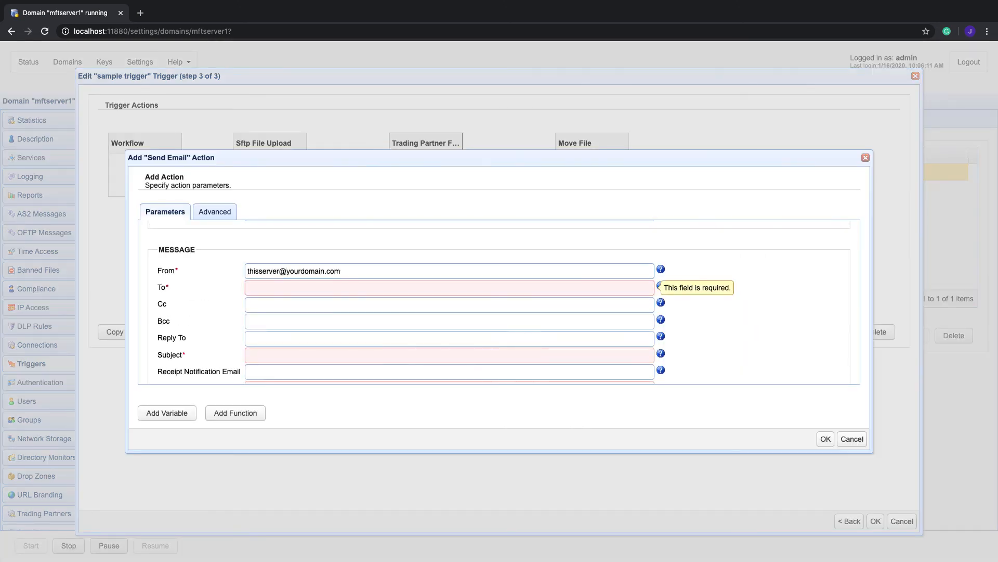
type("adminmonitor@yourdomain.com")
Set the email subject to "SFTP File Upload Failed" and the body to "ALERT! SFTP File Upload Failed", and save the action.
key("Tab")
key("Tab")
key("Tab")
key("Tab")
type("SFTP File Upload Failed")
key("Tab")
key("Tab")
type("ALERT! SFTP File Upload Failed")
left_click(827, 441)
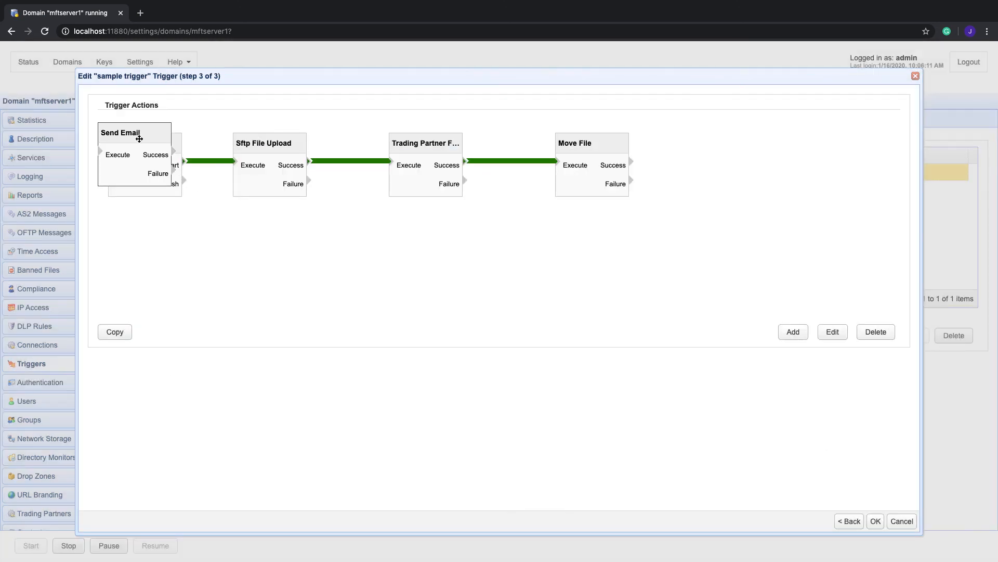
Place the Send Email action below the action chain and link Sftp File Upload's Failure to its Execute.
left_click_drag(139, 138, 380, 244)
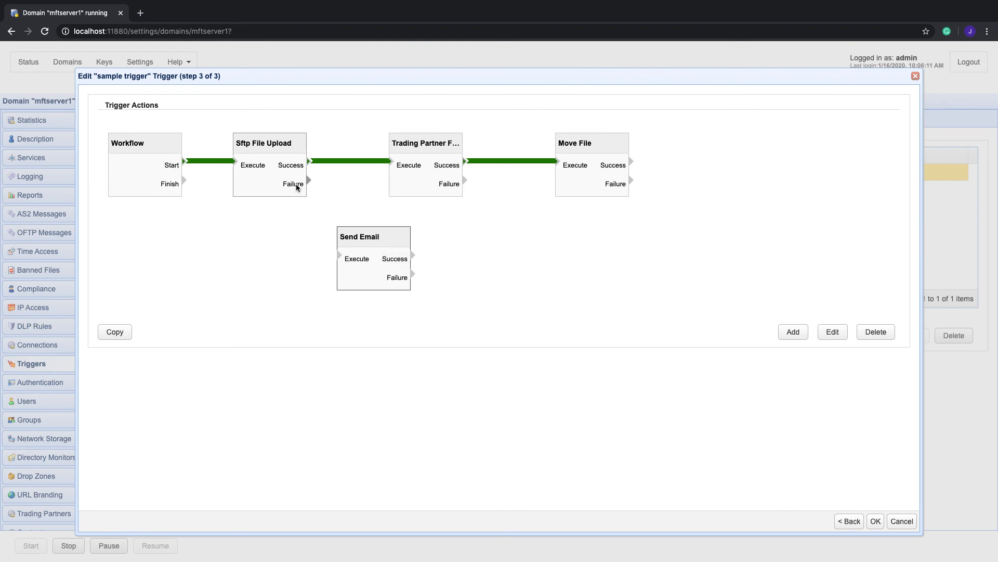
mouse_move(310, 180)
left_mouse_down()
mouse_move(353, 260)
mouse_move(410, 243)
left_mouse_up()
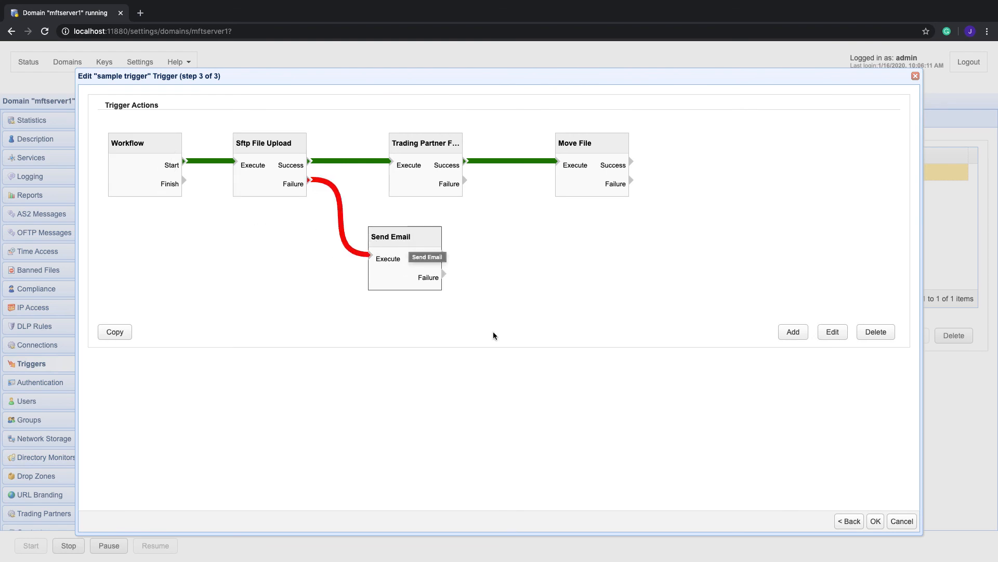
Add an Amazon Sns Publish Message action to the workflow, using partner TP-SNS-1.
left_click(792, 332)
type("ama")
left_click(500, 325)
left_click(589, 347)
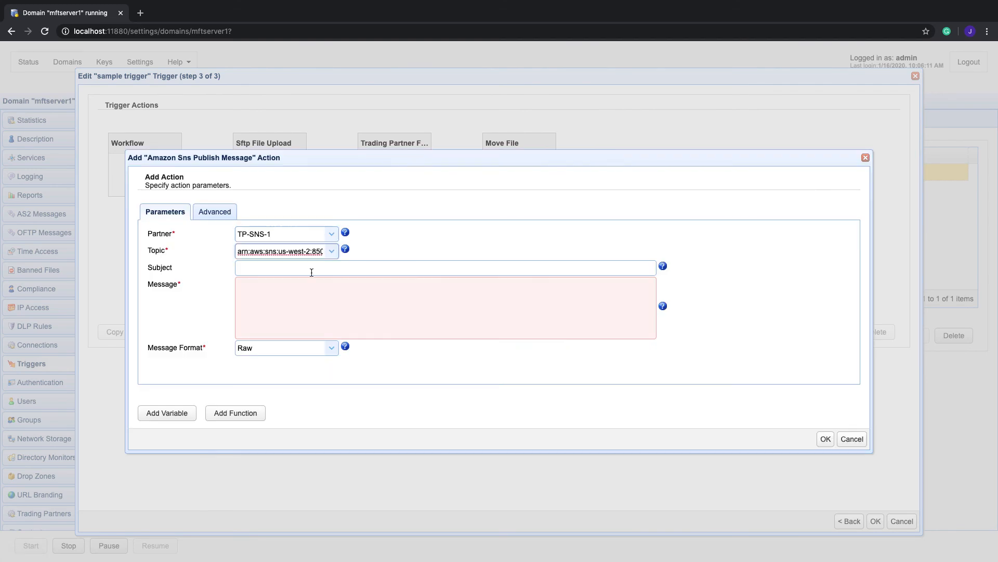
Start the SNS message with "Sample Trigger completed. Details are as follows:" and a "Client IP:" label below a blank line.
left_click(312, 291)
type("Sample Trigger completed. Details are as follows:")
key("Return")
key("Return")
left_click(184, 418)
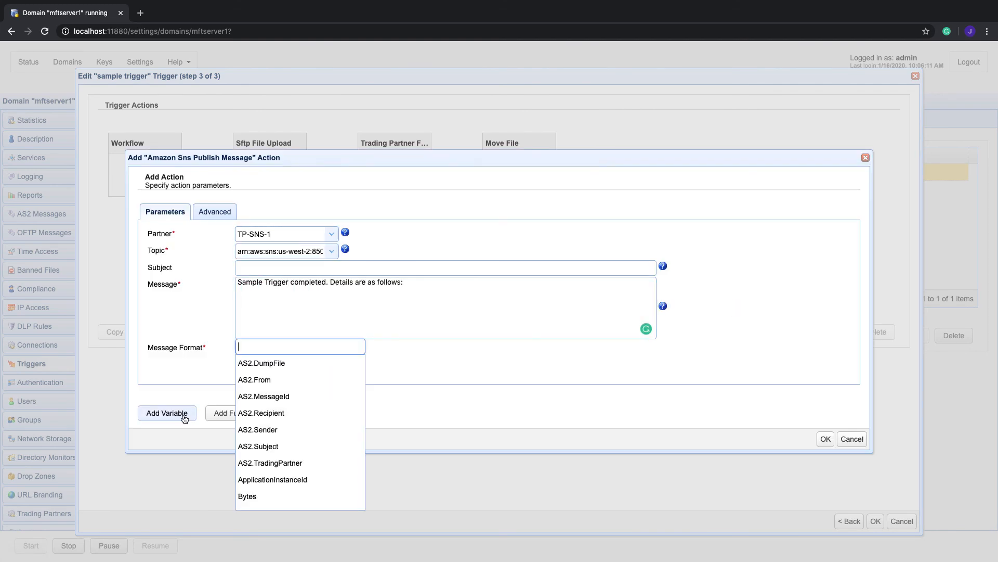
scroll(271, 429, "down", 2)
left_click(268, 428)
type("Client IP:")
Complete the details line with "%ClientIP%; Client Port: %ClientPort%; File: %File%" and save the SNS action.
left_click(166, 412)
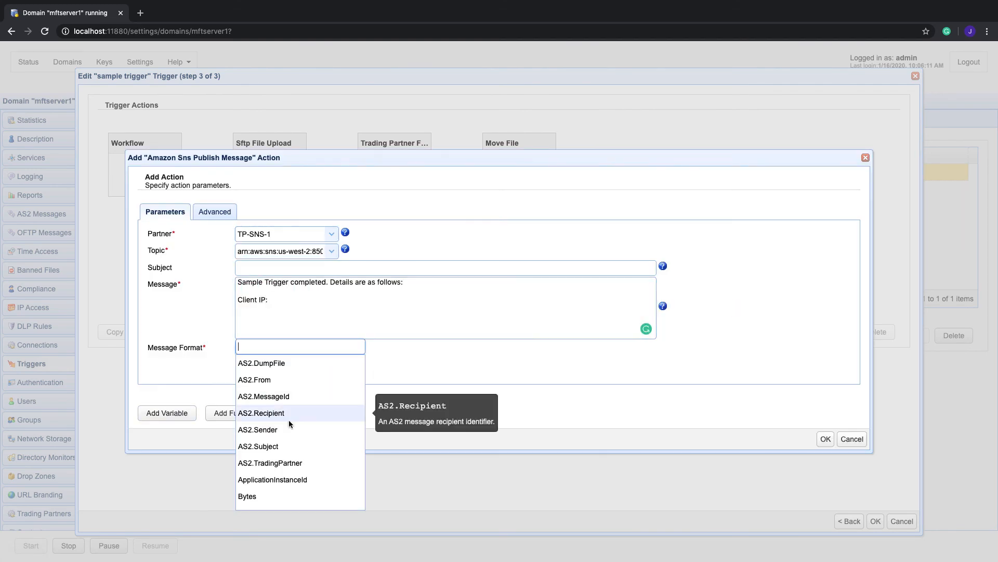
scroll(312, 411, "down", 2)
left_click(268, 428)
left_click(346, 312)
type("; Client Port: ")
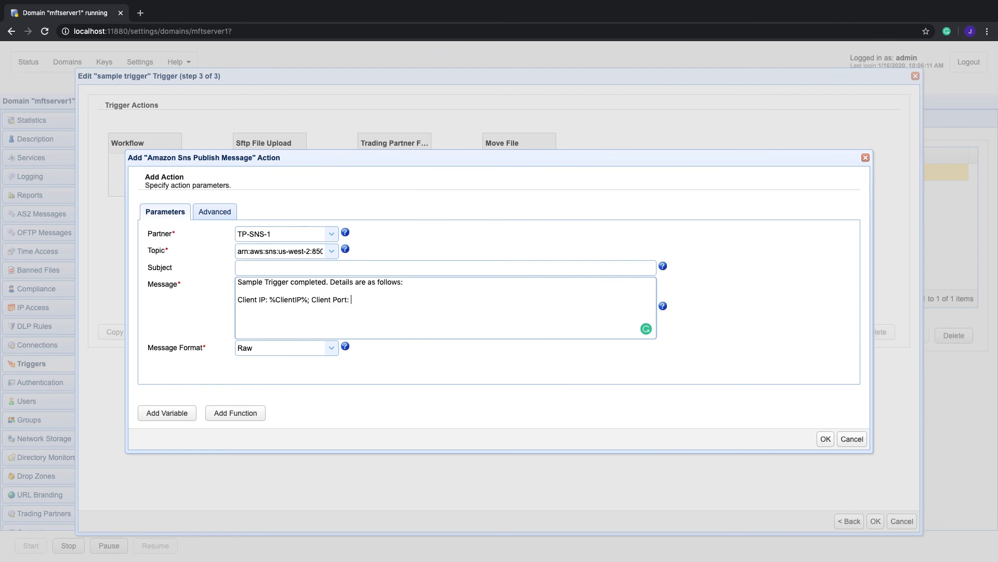
type("%ClientPort%; File: %File%")
left_click(825, 438)
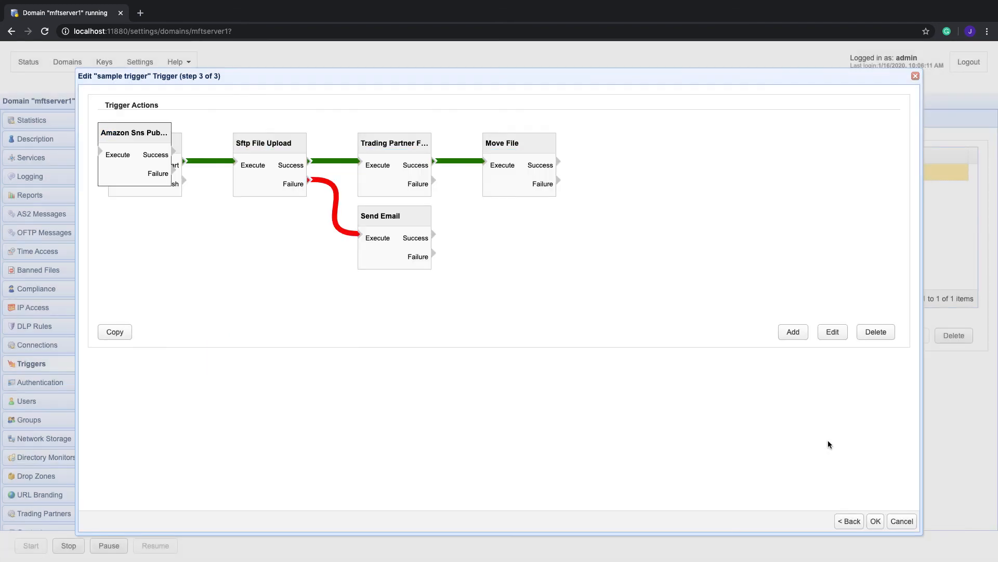
Place the Amazon SNS publish action below the Workflow block and link Workflow Finish to its Execute.
left_click_drag(123, 168, 228, 241)
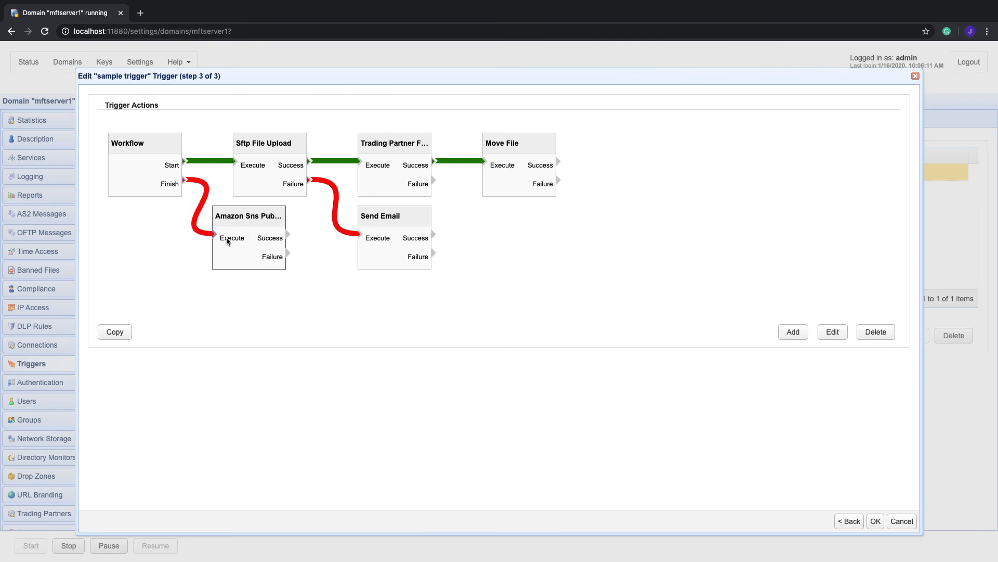